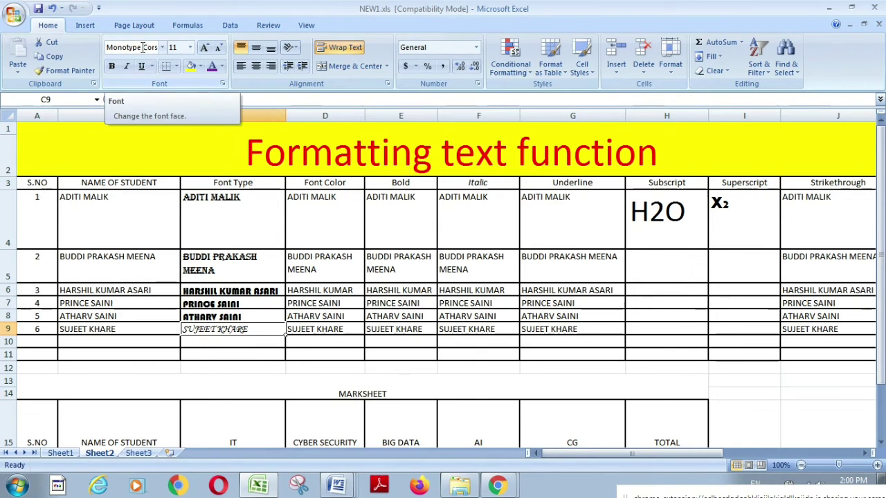
left_click(222, 84)
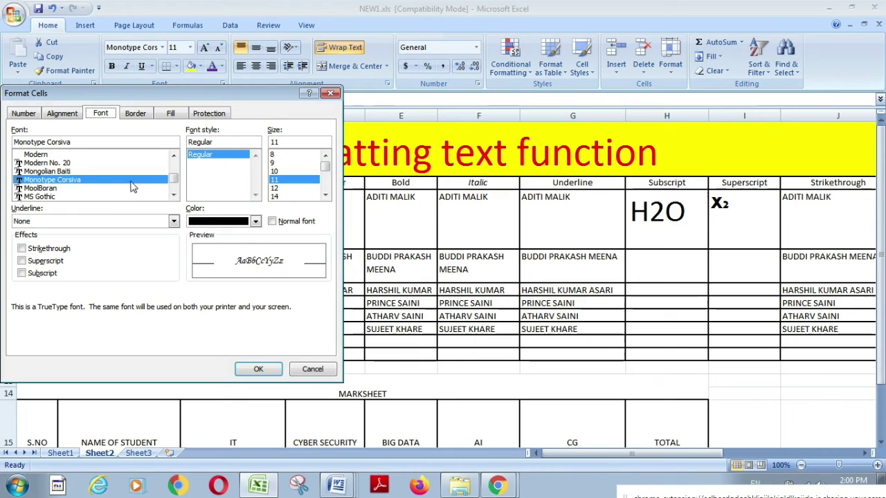
left_click(312, 369)
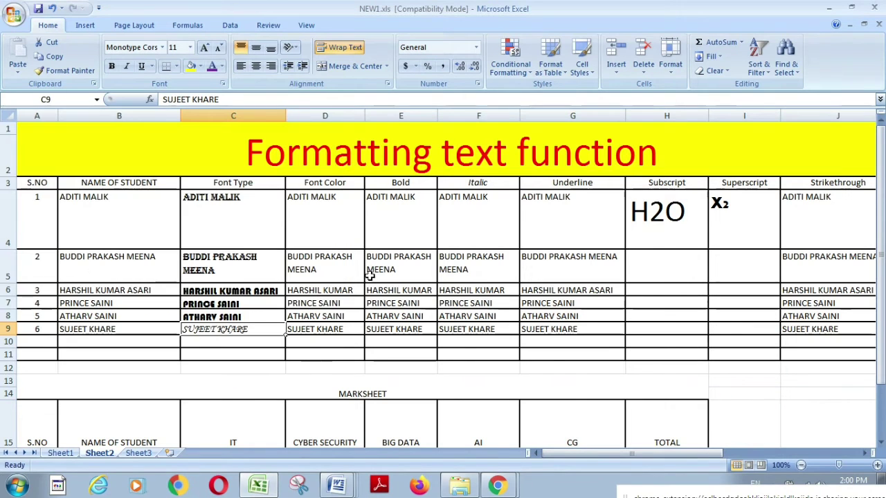
- Give cells D3:D10 of the Font Color column a red font color and a light blue fill
left_click_drag(315, 182, 314, 338)
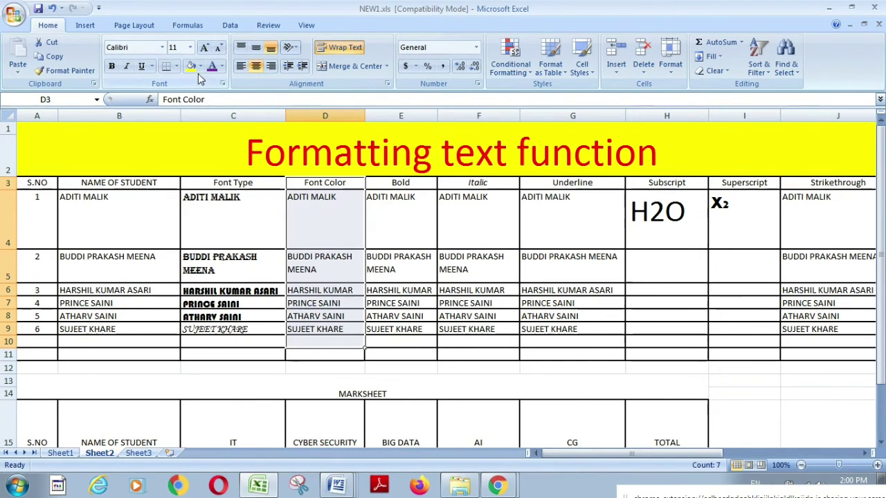
left_click(222, 67)
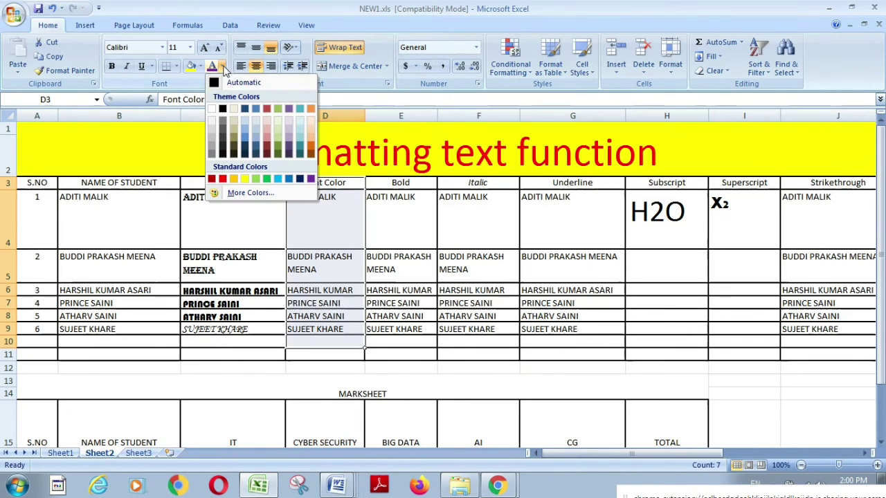
left_click(223, 179)
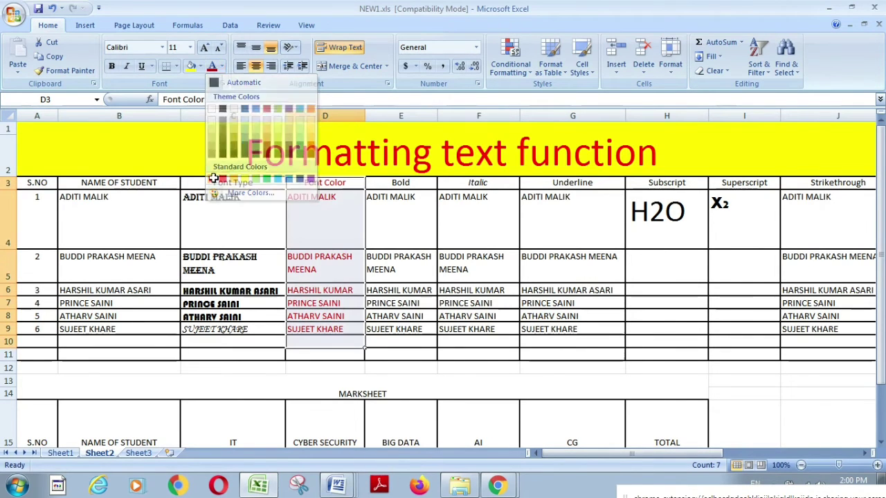
left_click(201, 67)
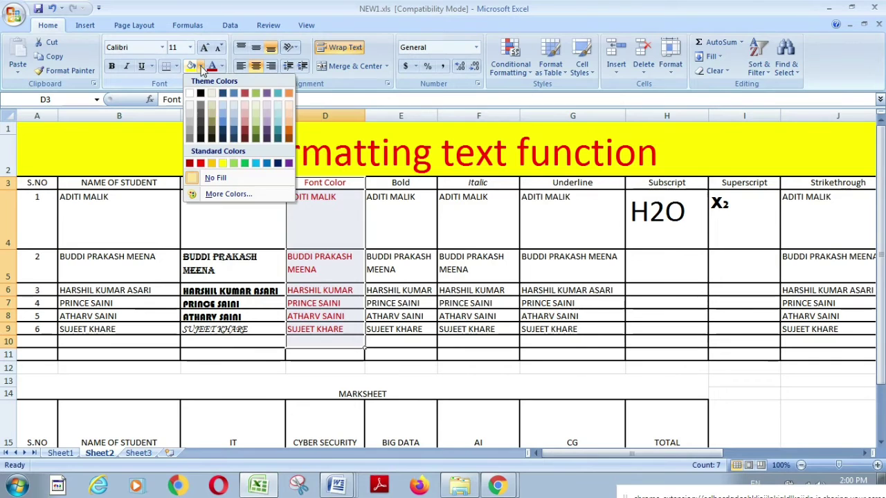
left_click(256, 165)
left_click(387, 292)
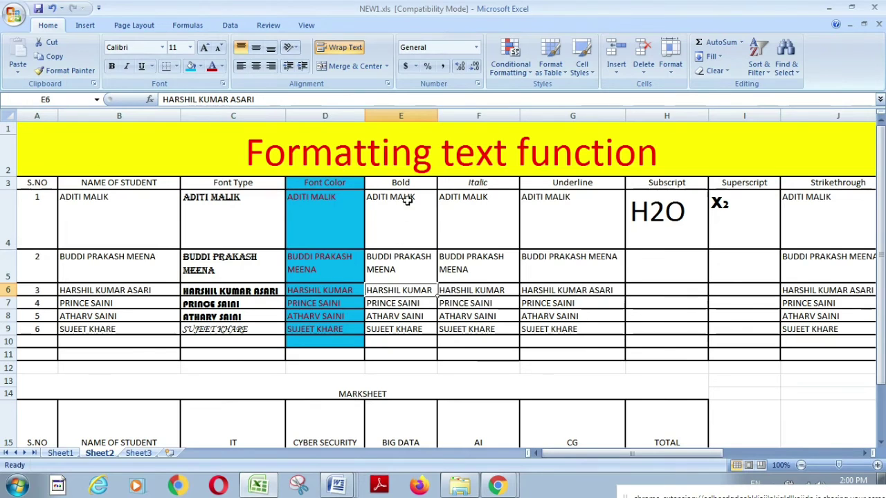
- Make cells E3:E9 of the Bold column bold and cells F3:F10 of the Italic column italic
left_click_drag(408, 184, 407, 331)
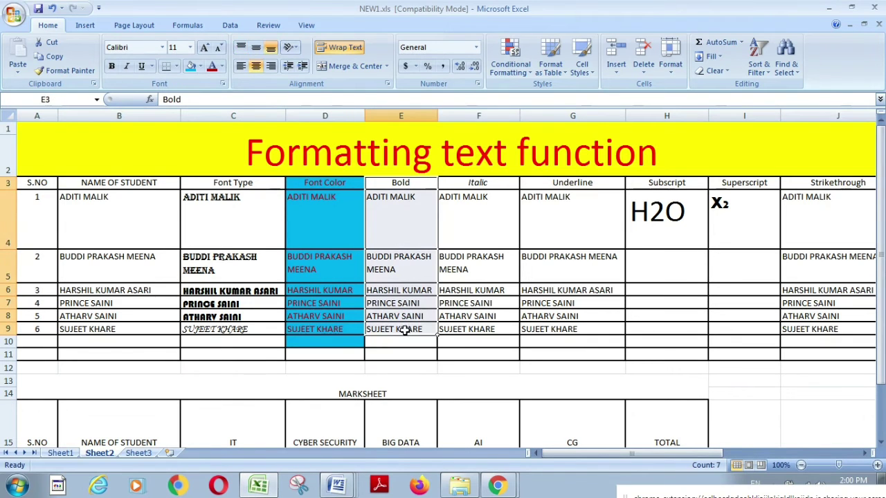
left_click(112, 67)
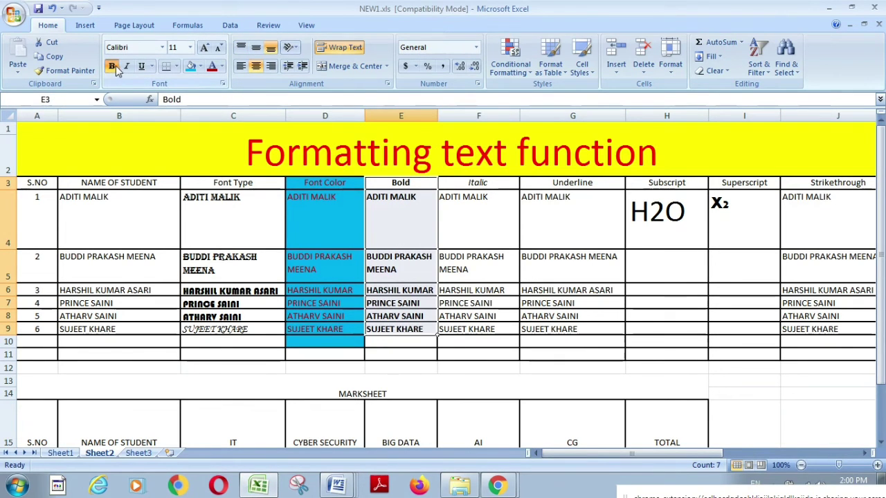
left_click_drag(498, 183, 476, 327)
left_click(127, 66)
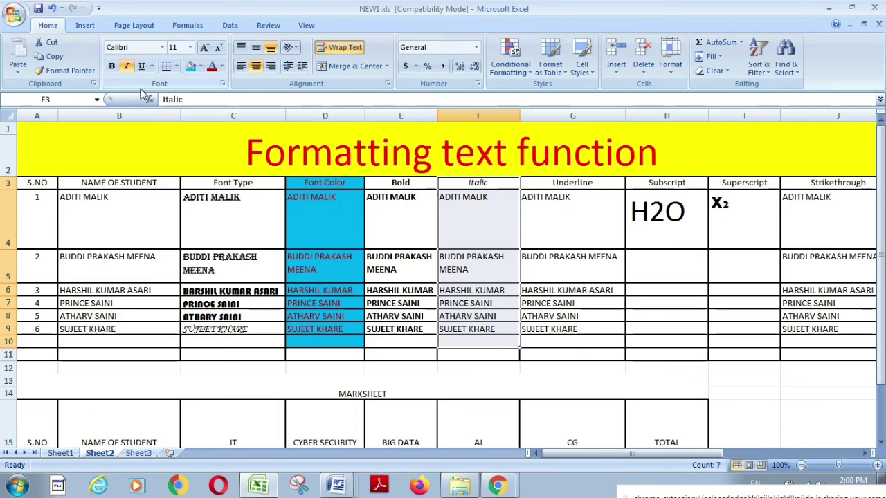
left_click(128, 69)
left_click(127, 67)
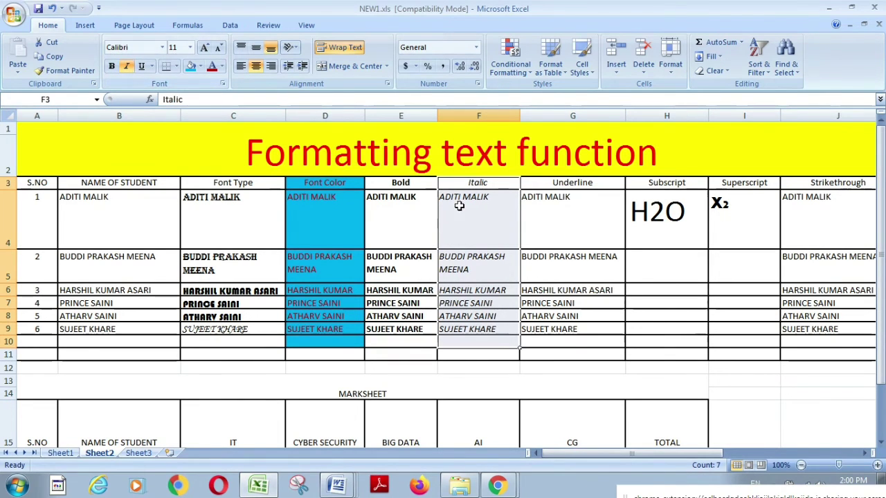
- Underline the text in cells G3:G10 of the Underline column
left_click_drag(576, 183, 567, 343)
left_click(141, 66)
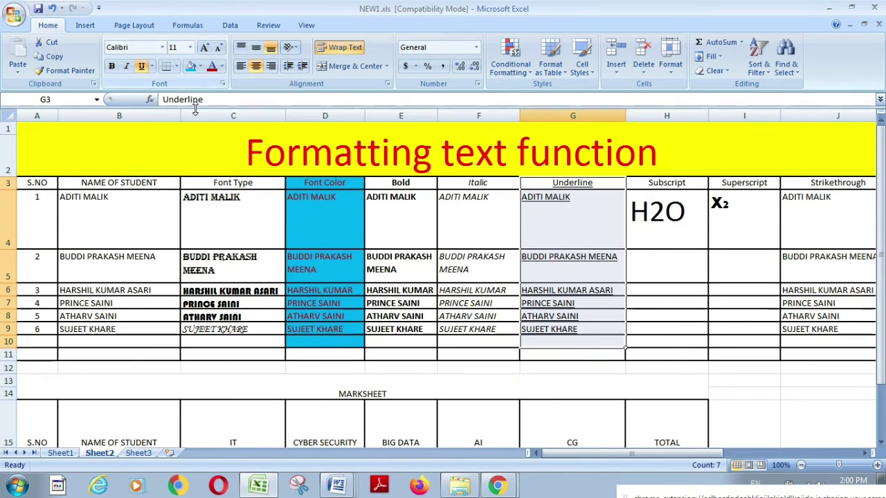
- Apply the Subscript effect to only the 2 of H2O in cell H4
left_click(655, 214)
double_click(657, 213)
left_click_drag(651, 214, 665, 213)
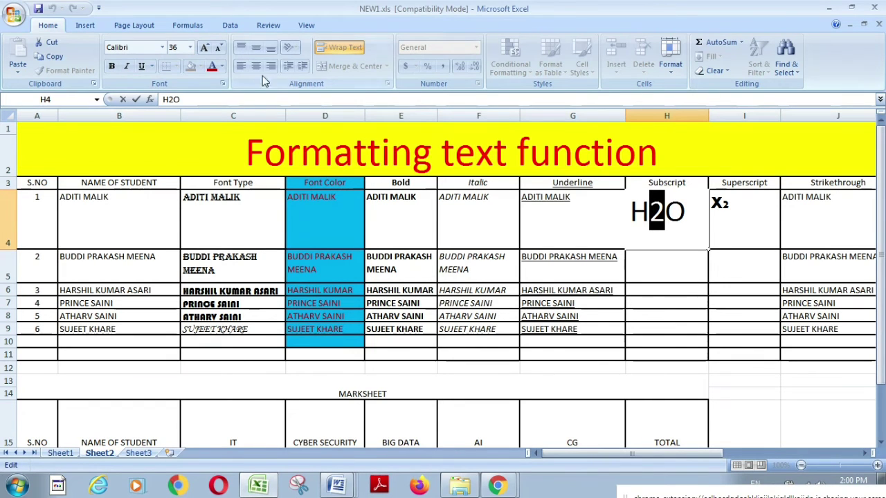
left_click(221, 84)
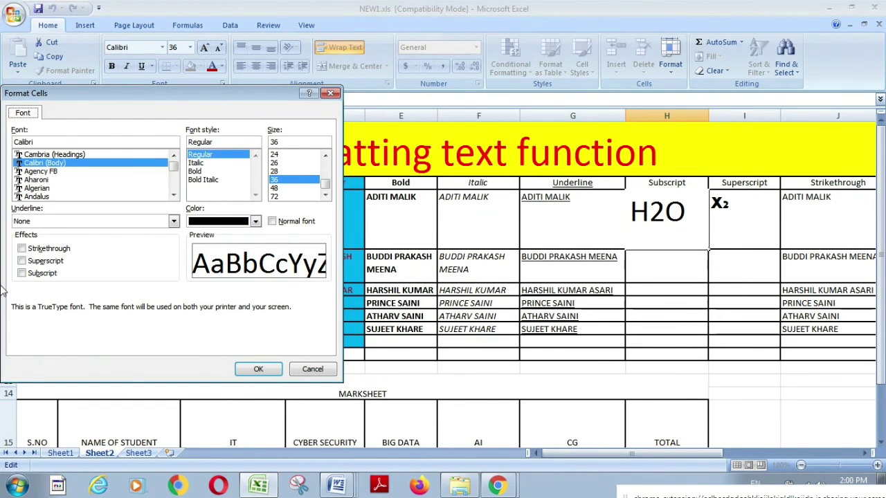
left_click(22, 273)
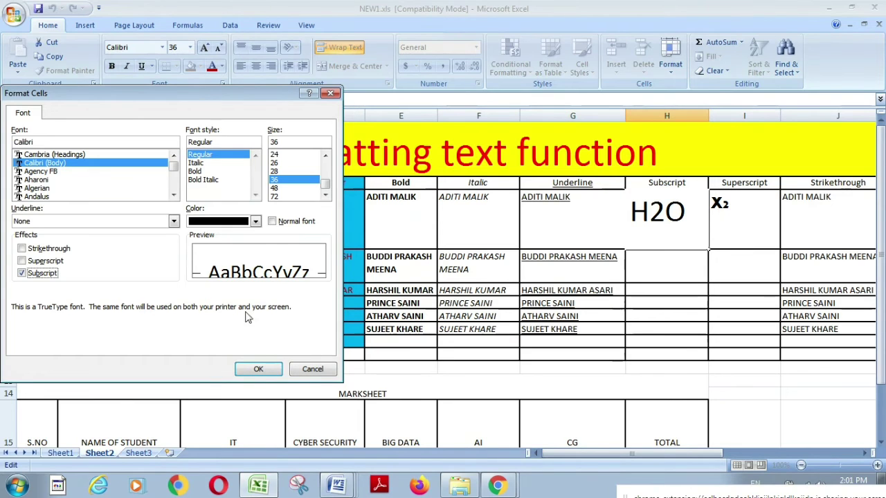
left_click(259, 369)
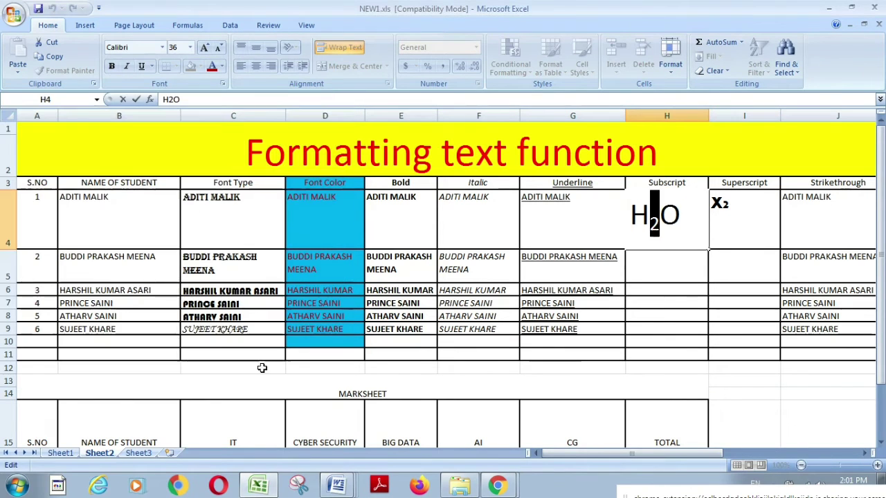
left_click(669, 217)
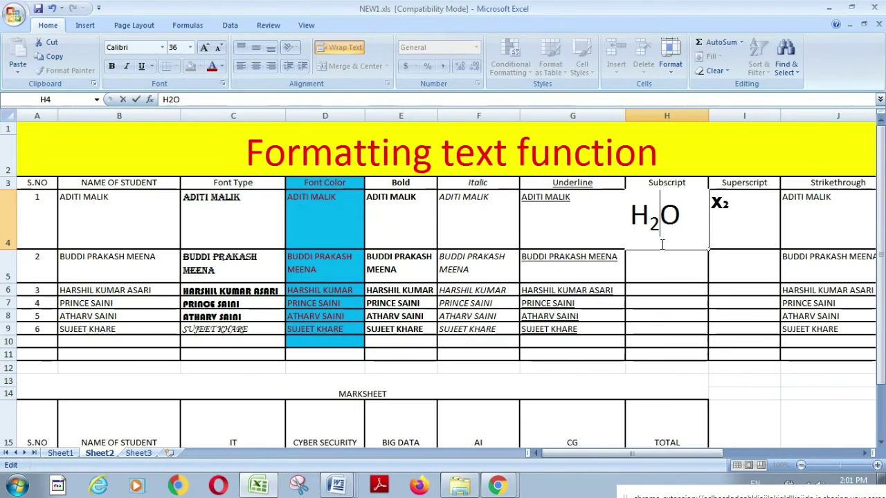
- Apply the Superscript effect to only the 2 of X2 in cell I4
left_click(735, 202)
double_click(725, 207)
left_click_drag(731, 202, 722, 202)
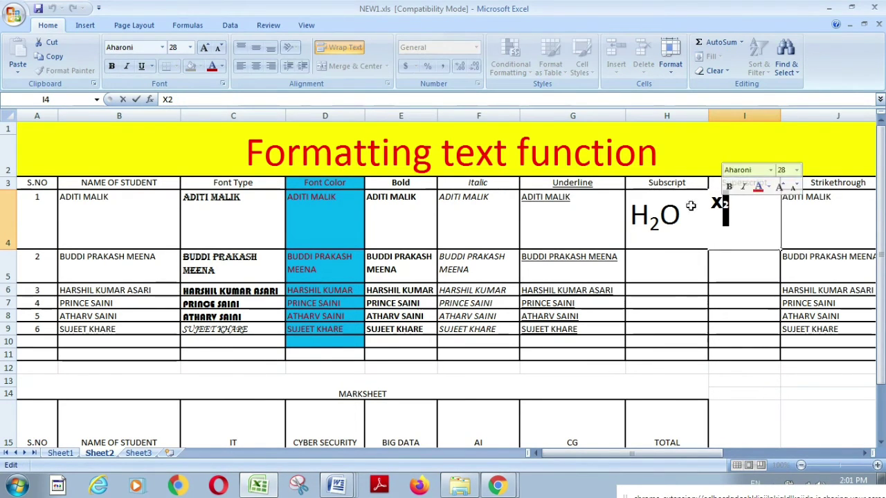
left_click(222, 84)
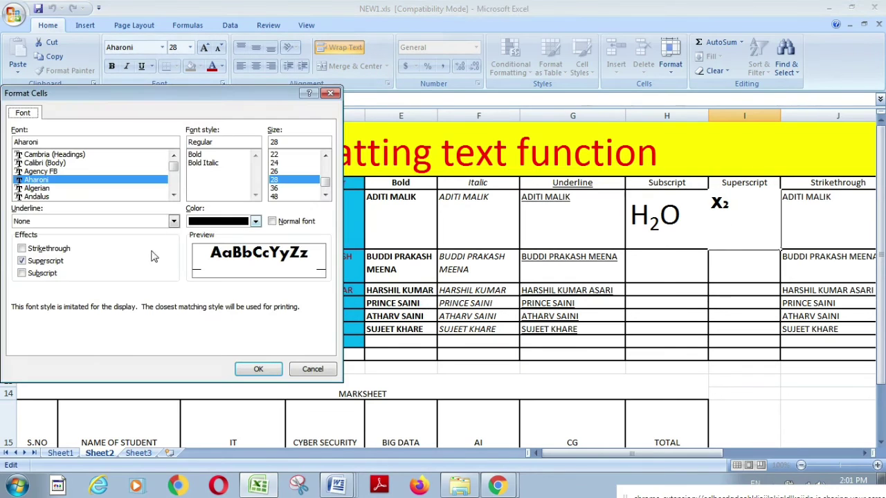
left_click(40, 263)
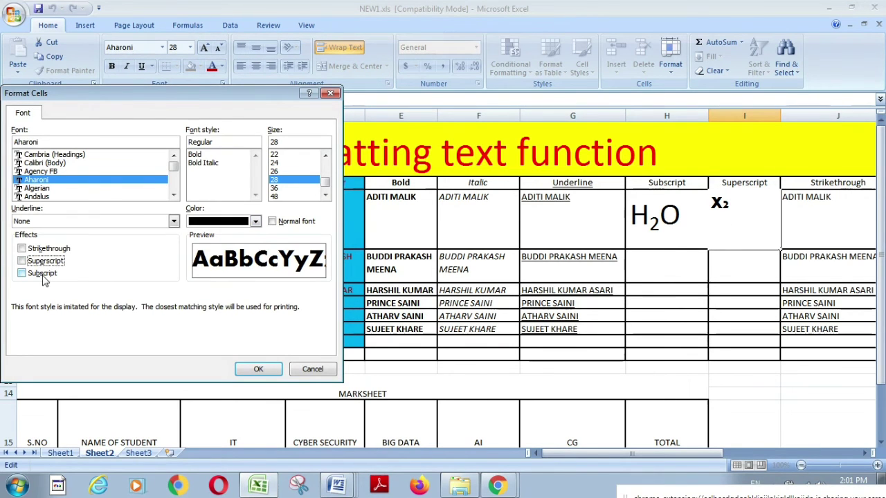
left_click(44, 261)
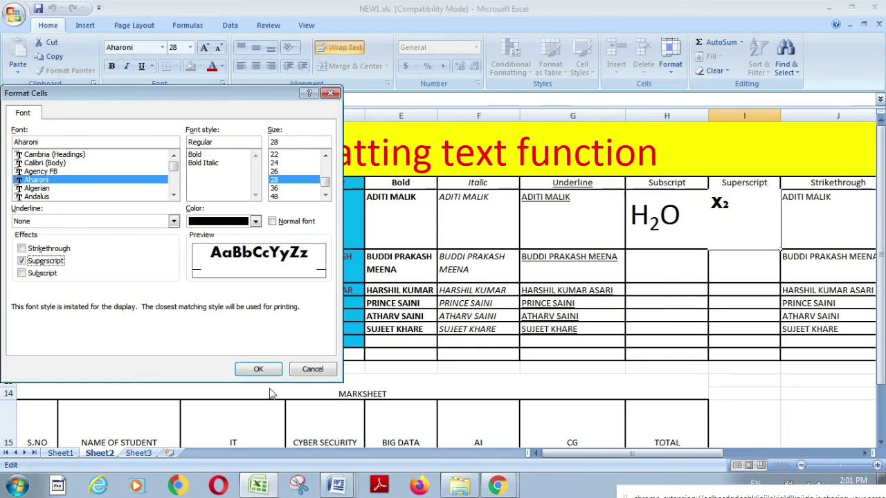
left_click(258, 369)
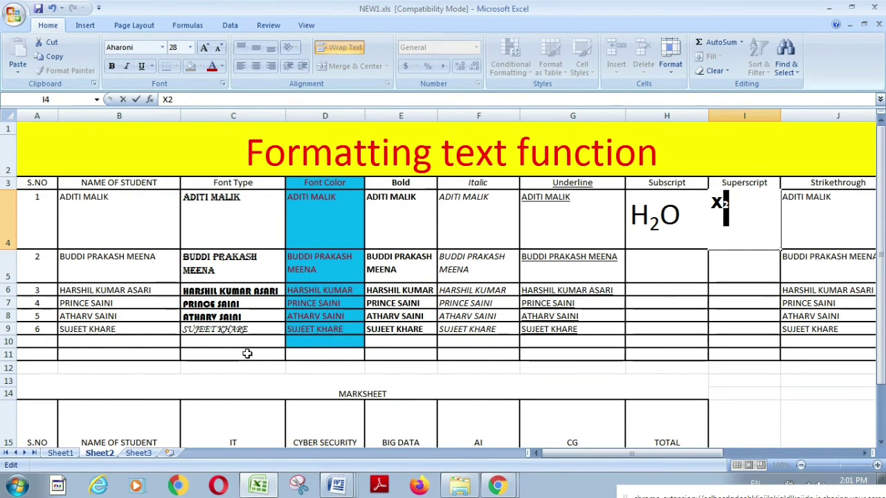
- Try to set the font of the X in cell I4 to Agency FB
left_click_drag(720, 204, 701, 202)
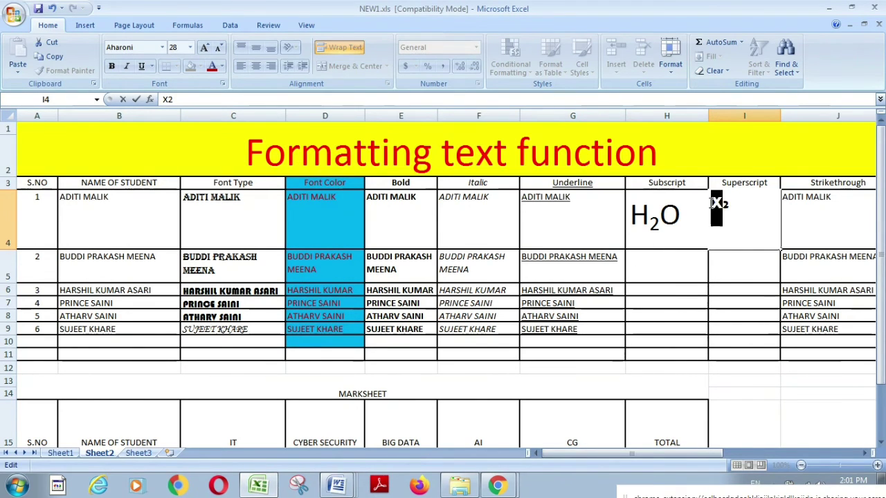
left_click(162, 48)
left_click(148, 124)
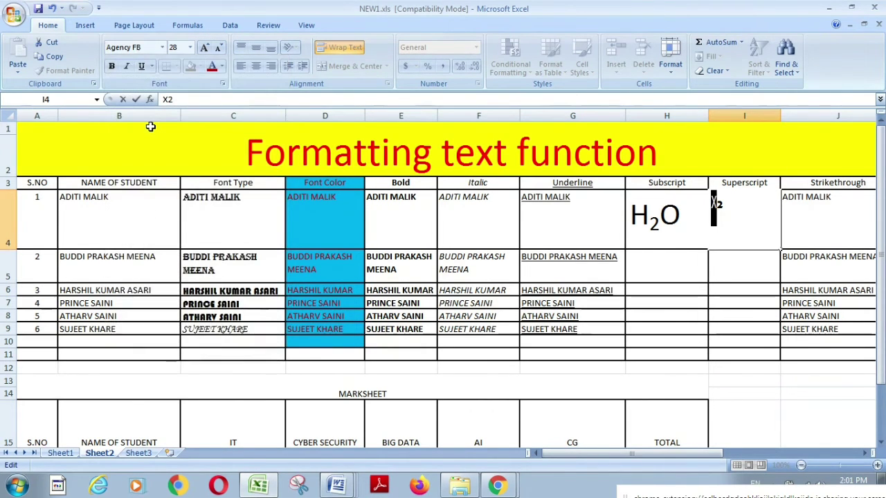
left_click_drag(716, 203, 723, 203)
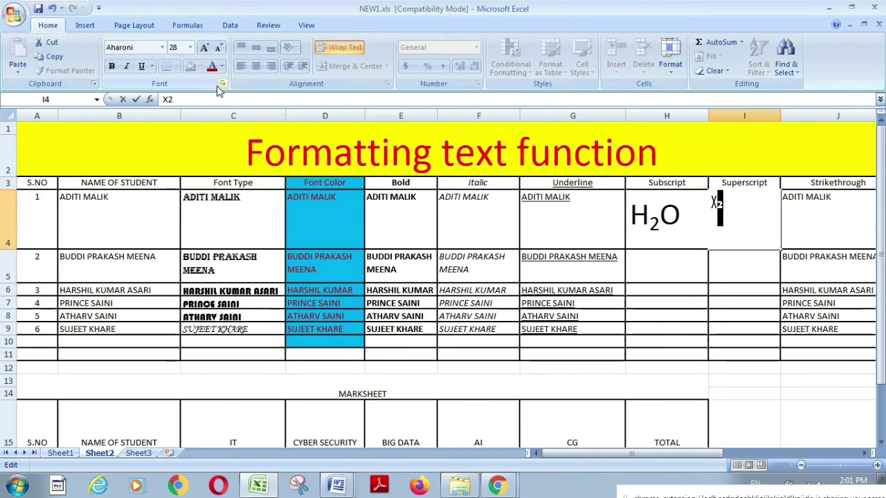
- Apply only the Strikethrough effect to the student names in cells J4:J9
left_click(820, 198)
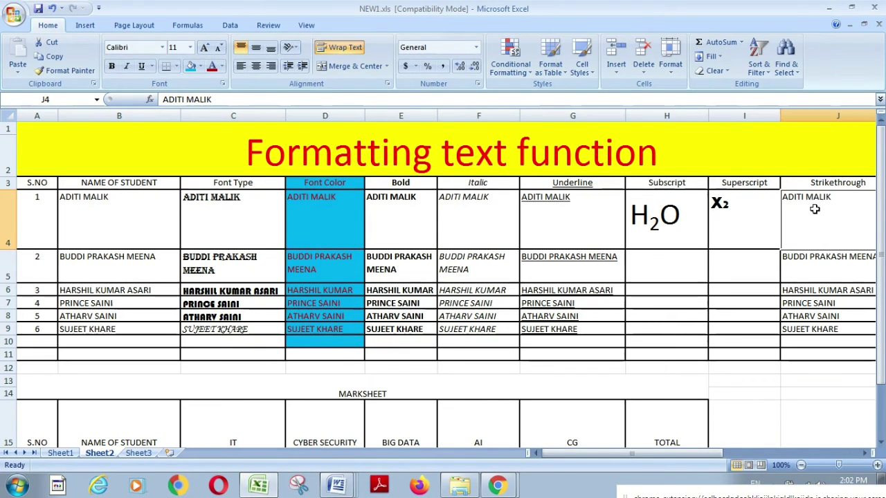
left_click_drag(822, 209, 817, 330)
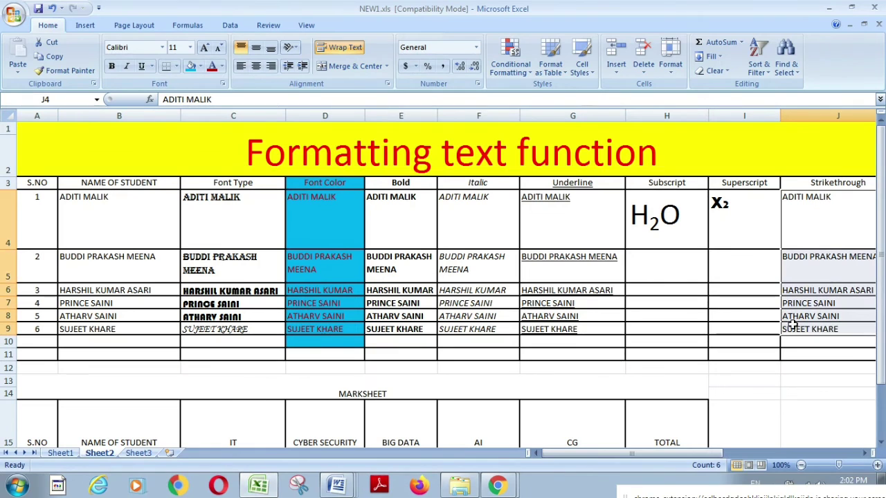
left_click(222, 83)
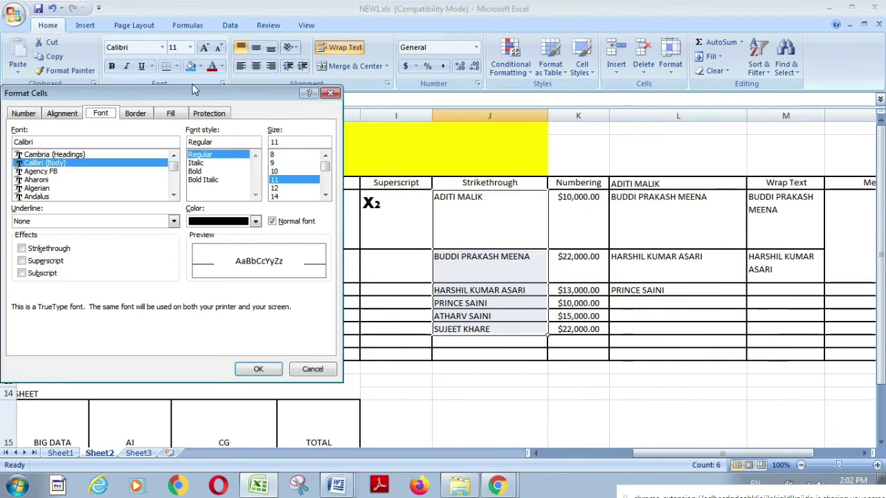
left_click(23, 261)
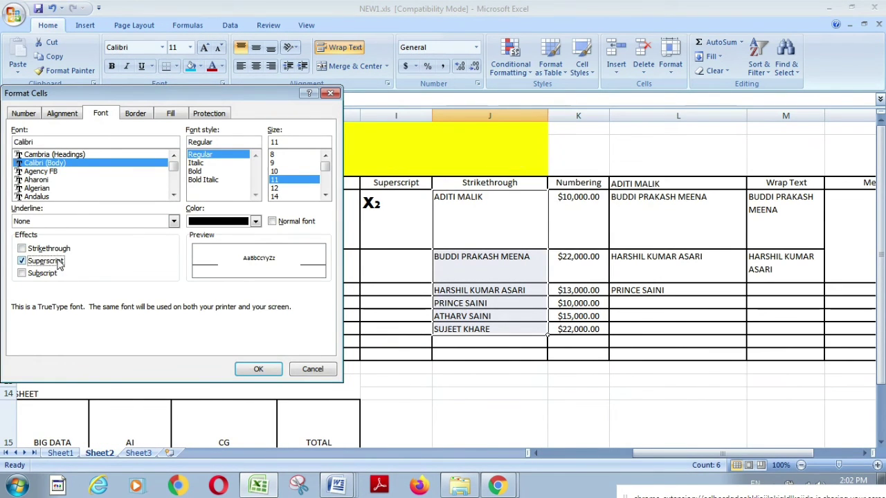
left_click(59, 251)
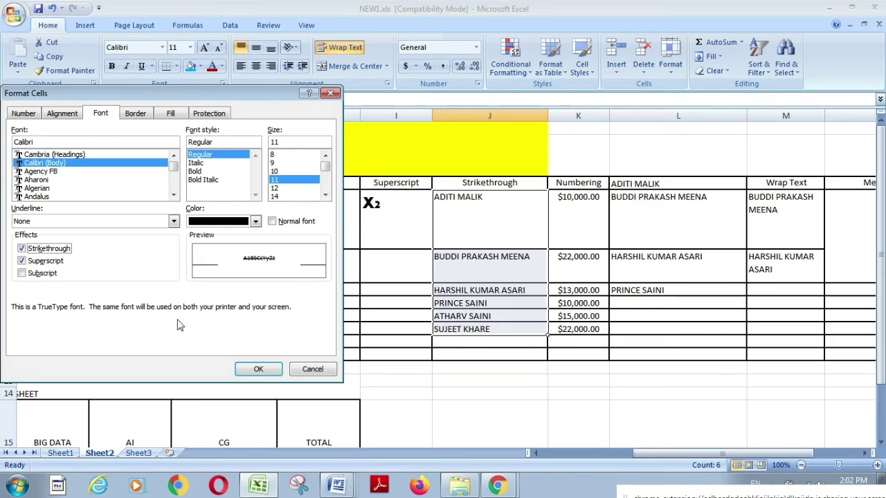
left_click(42, 262)
left_click(252, 373)
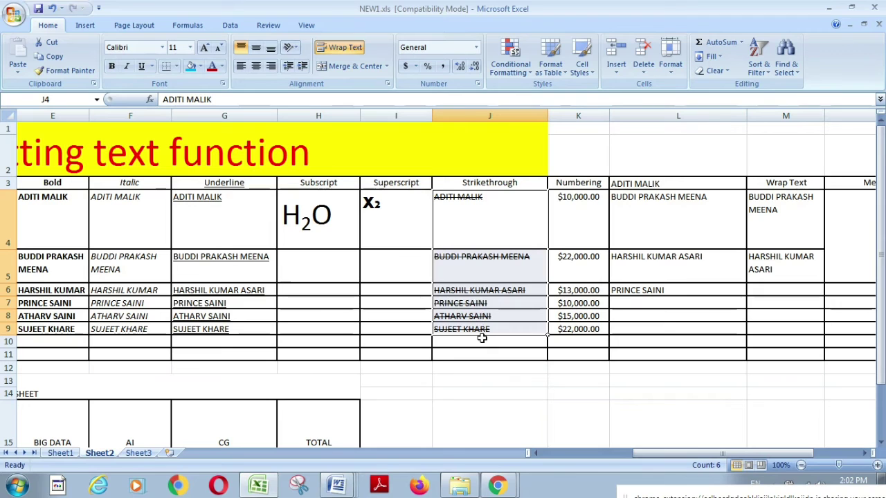
- Format the amounts in cells K4:K9 as Number with 2 decimal places, the 1000 separator and negatives in black parentheses
left_click_drag(581, 201, 580, 329)
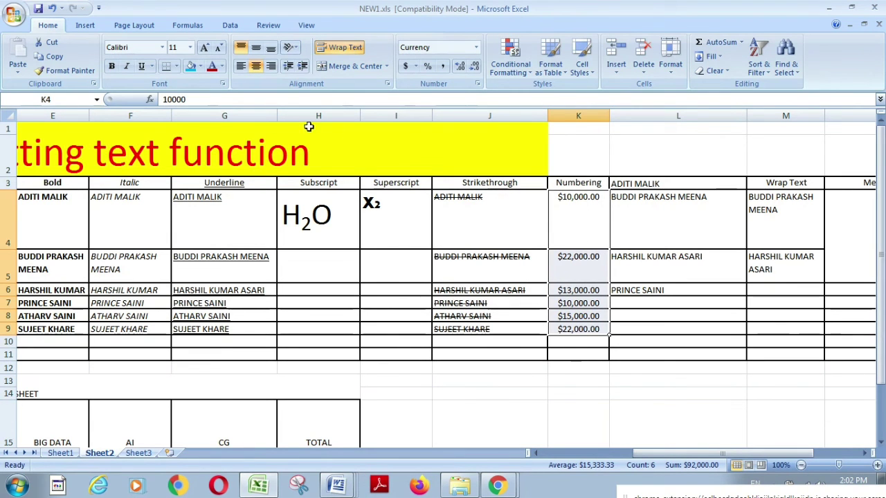
left_click(476, 83)
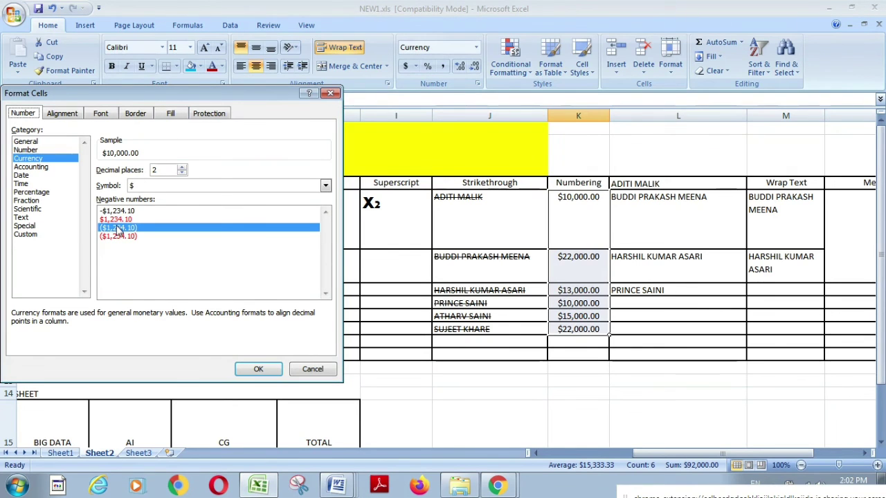
left_click(31, 167)
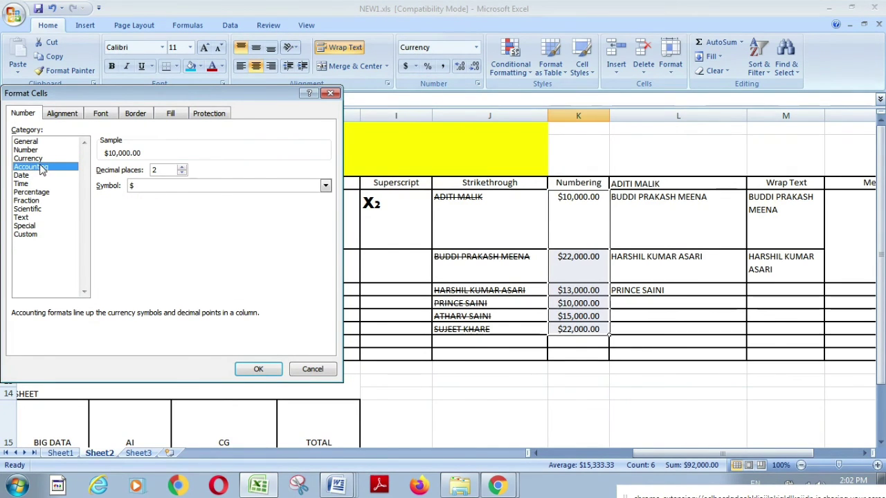
left_click(325, 186)
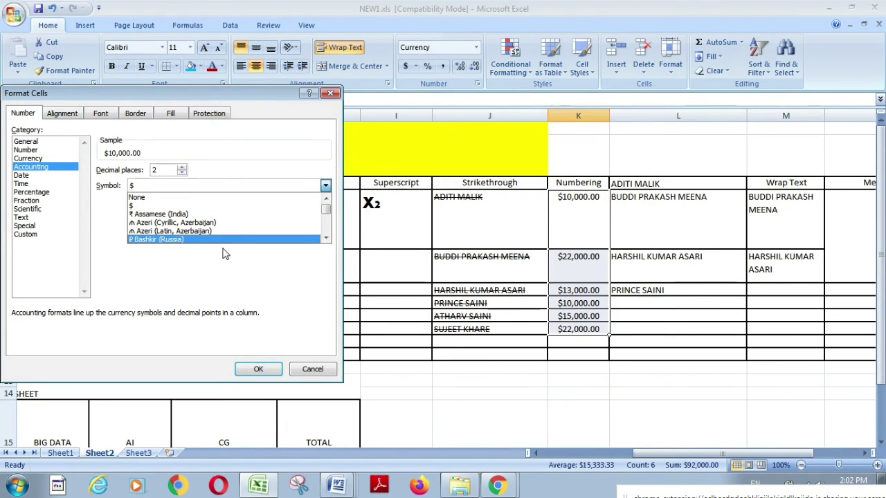
left_click(28, 158)
left_click(26, 149)
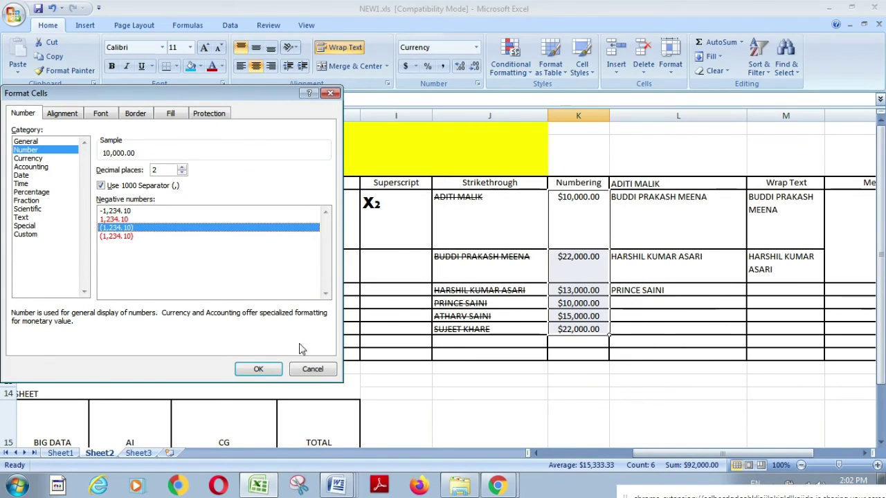
left_click(258, 369)
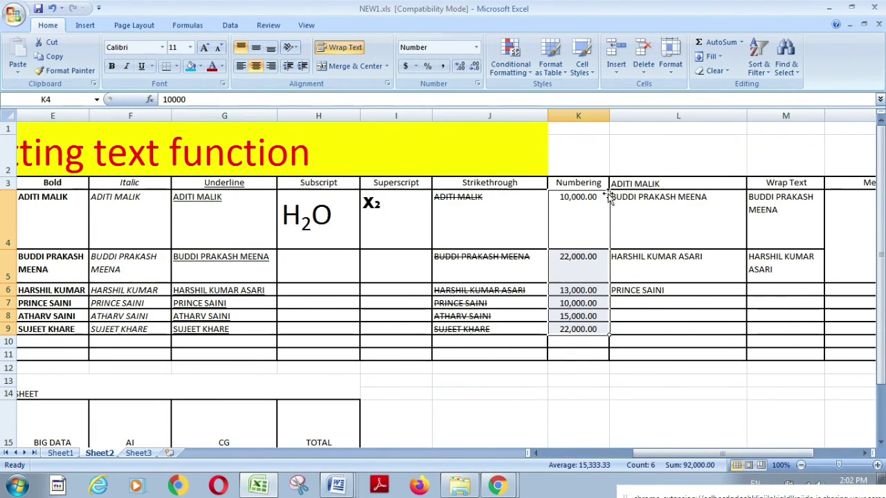
- Narrow column L so its longer names wrap, and review the Wrap Text and Merge And Centre columns
left_click(707, 184)
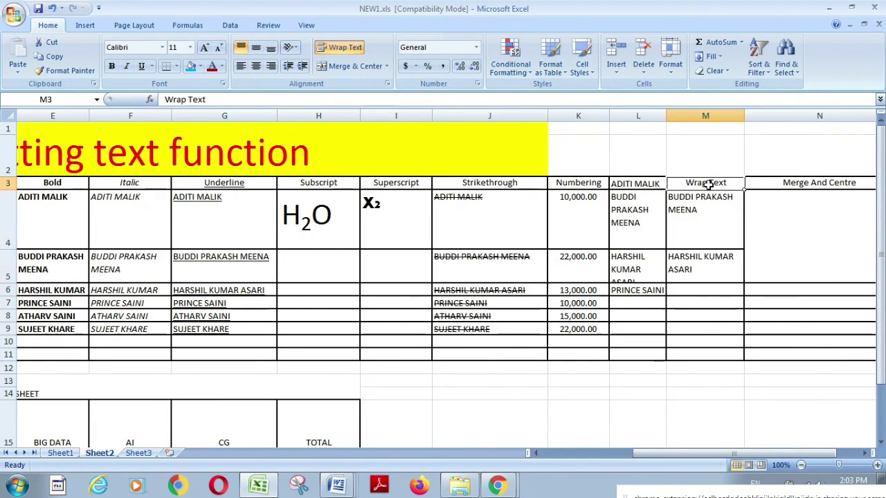
left_click_drag(706, 183, 708, 263)
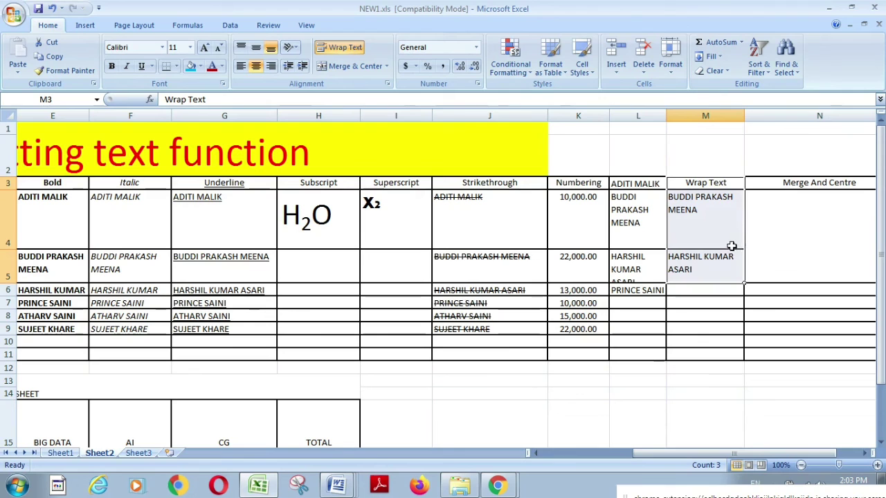
left_click(716, 269)
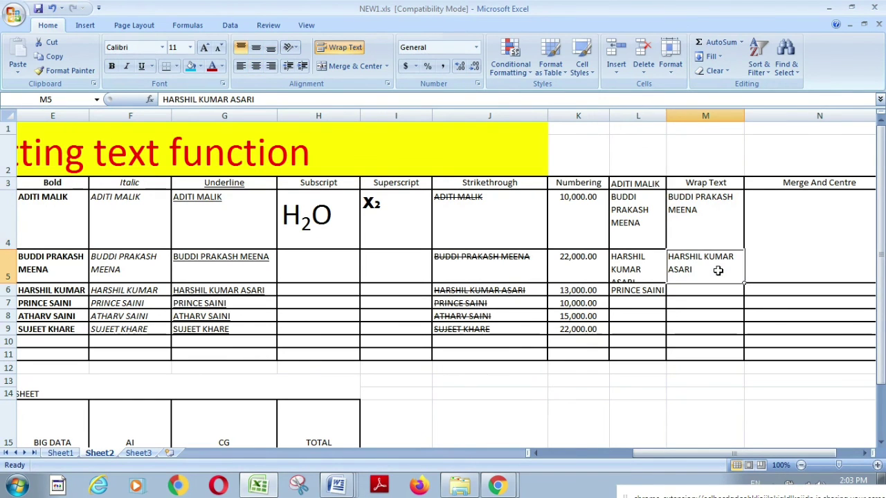
left_click(819, 270)
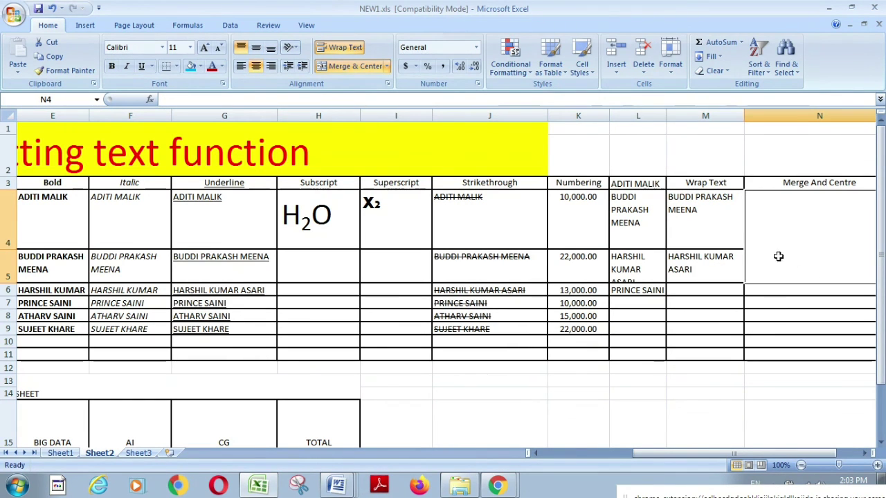
left_click(784, 187)
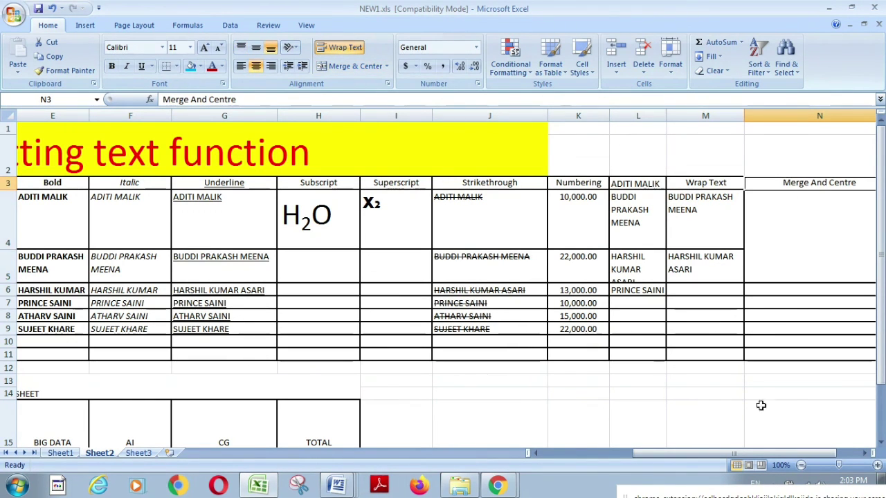
- Unmerge the MARKSHEET title in A13:H14, and merge and centre it across the same range again
left_click_drag(718, 454, 628, 454)
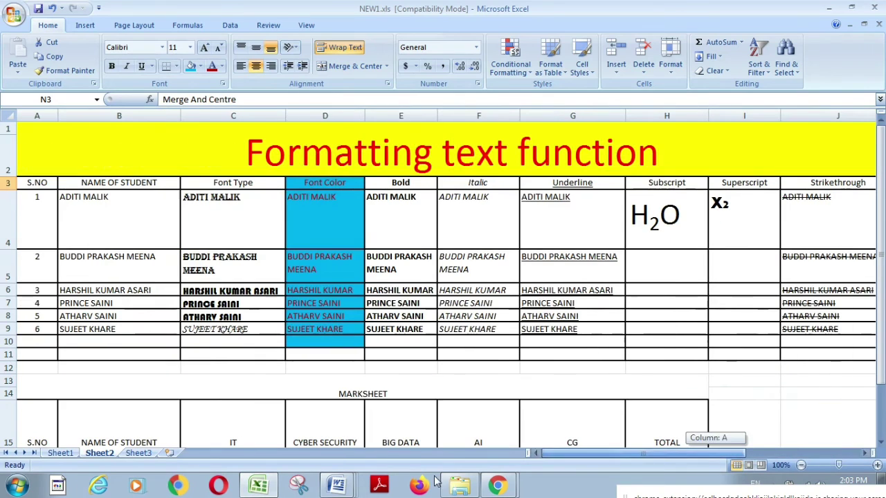
left_click(32, 388)
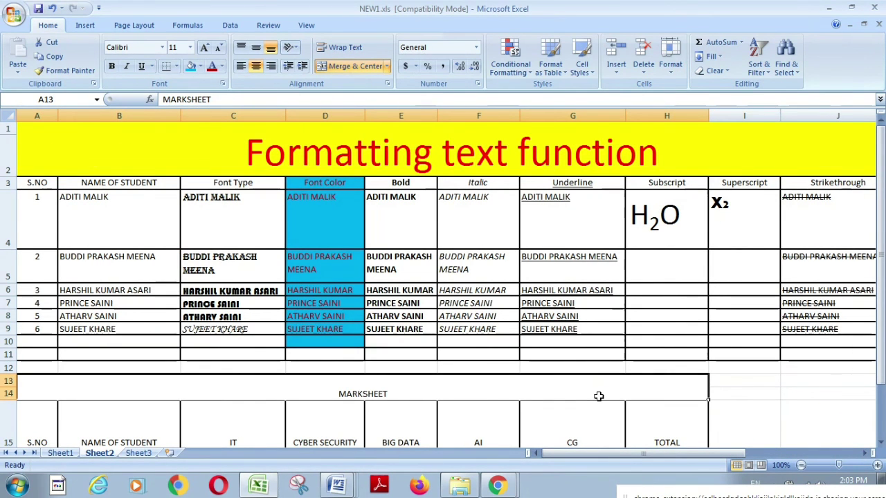
left_click_drag(731, 381, 731, 391)
left_click(68, 70)
left_click(61, 381)
left_click_drag(60, 380, 653, 396)
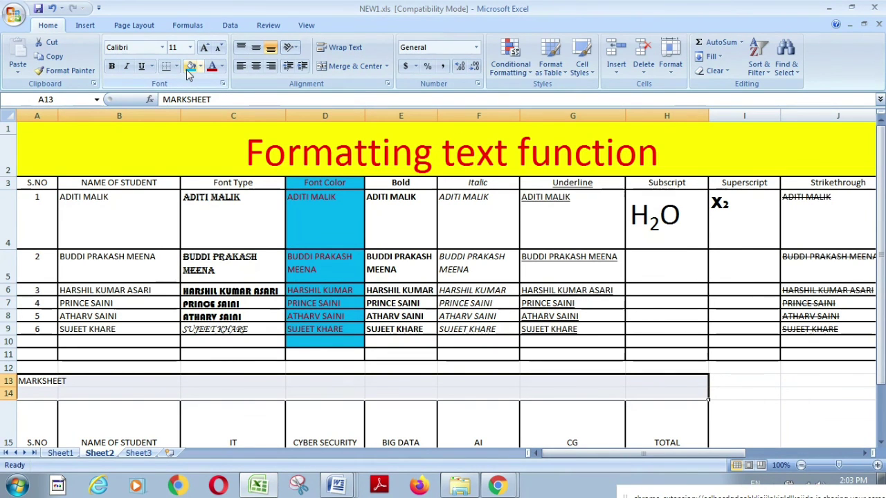
left_click(331, 69)
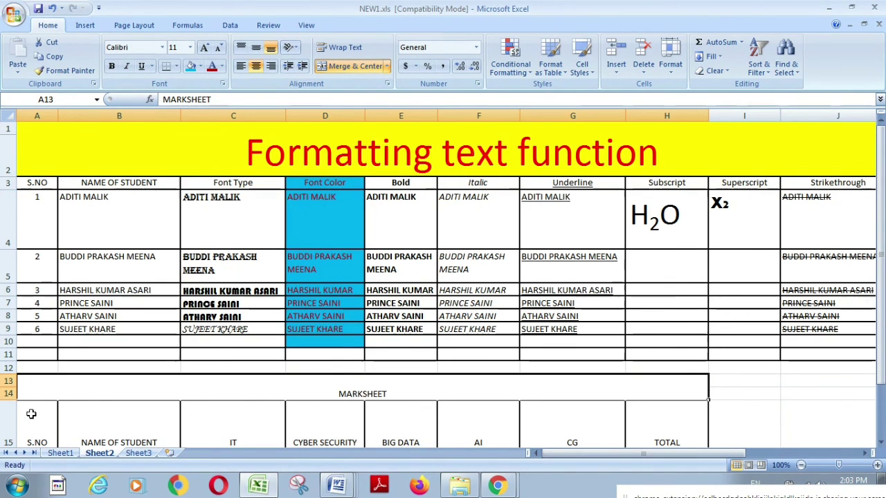
- Apply a thick box border around the merged MARKSHEET title above the marks table
scroll(520, 389, "down", 3)
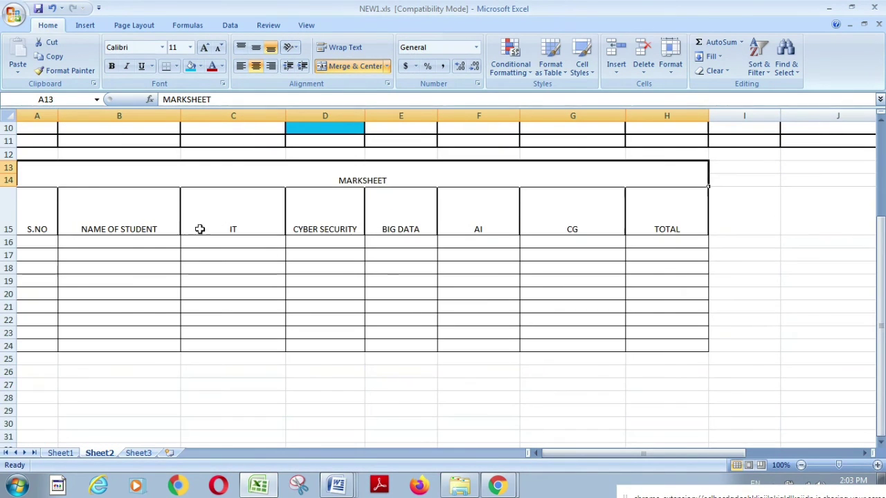
left_click_drag(81, 181, 415, 340)
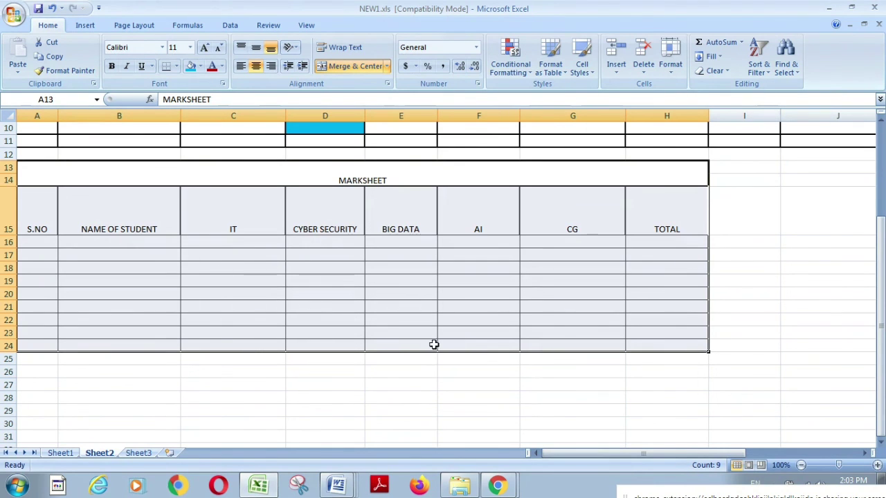
left_click(540, 385)
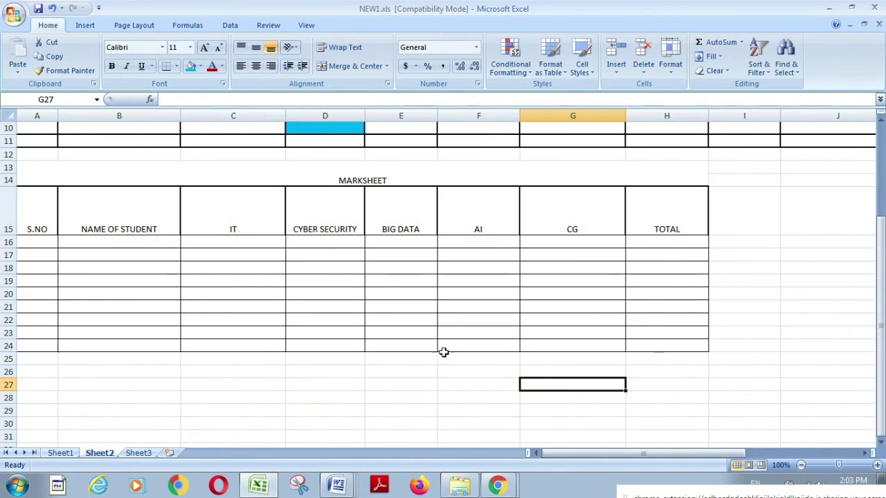
left_click(445, 181)
left_click(175, 67)
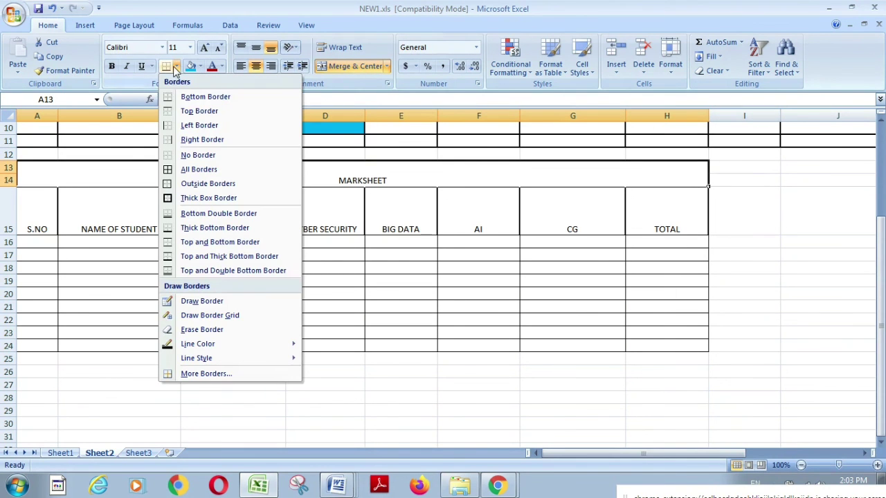
left_click(207, 198)
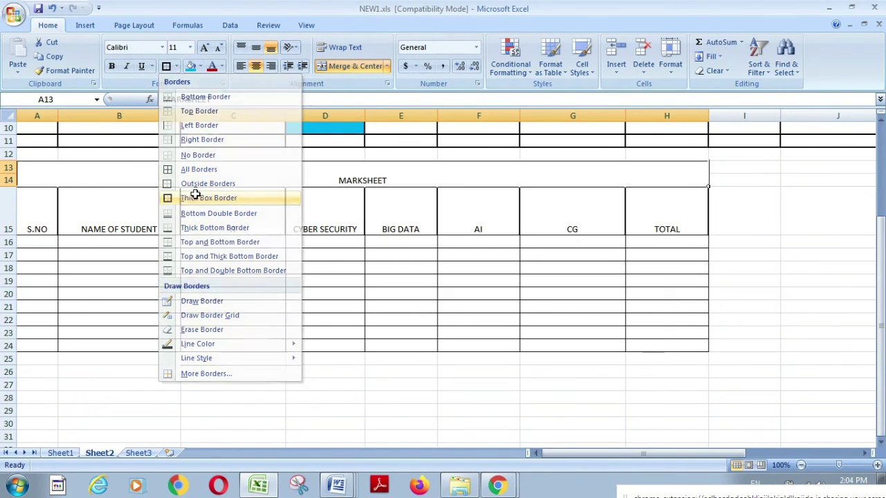
left_click(459, 319)
left_click(674, 320)
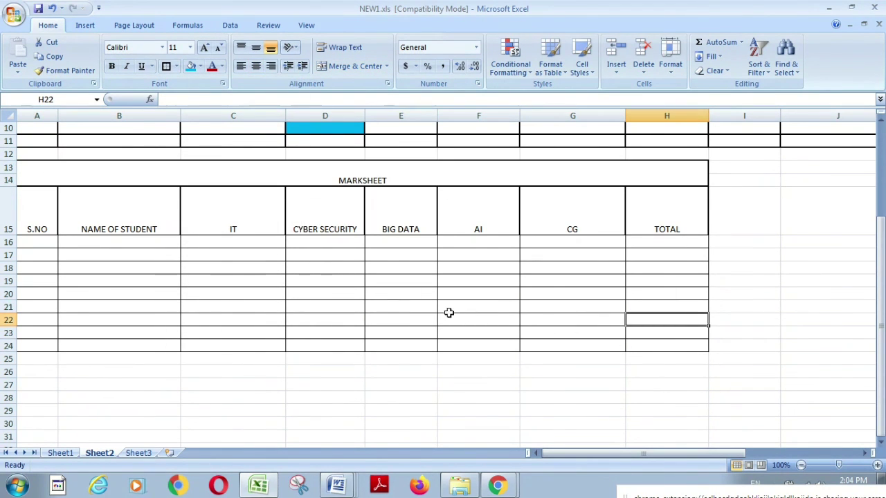
left_click(593, 371)
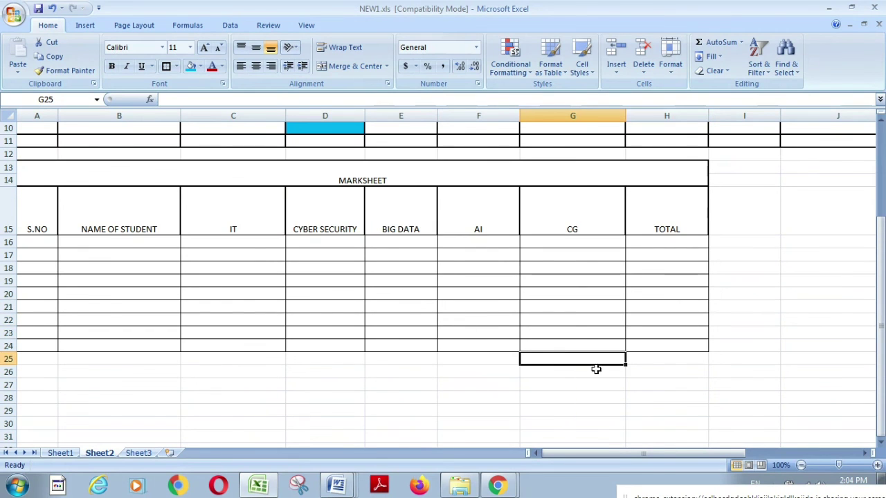
scroll(597, 353, "up", 3)
left_click(74, 150)
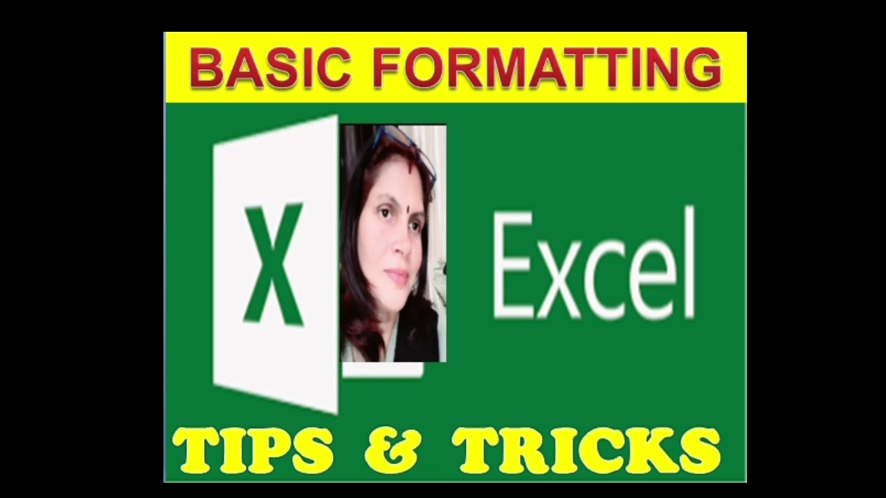